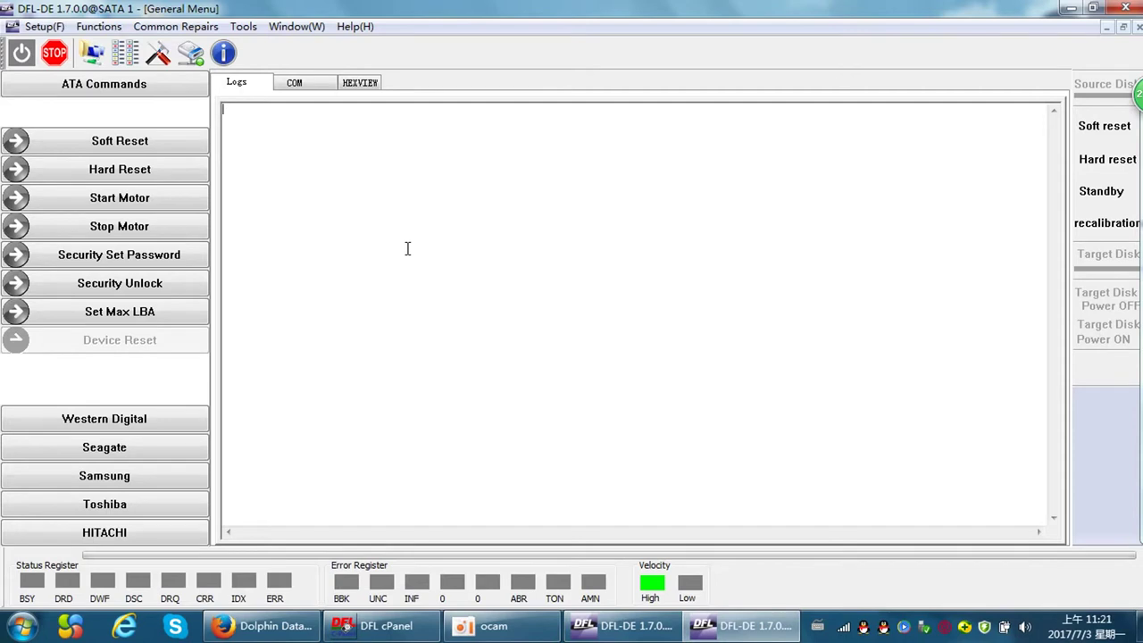
Power on the source drive and start a new project with the SATA 1 disk as source, keeping the proposed task path
{"action": "left_click", "coordinate": [20, 53]}
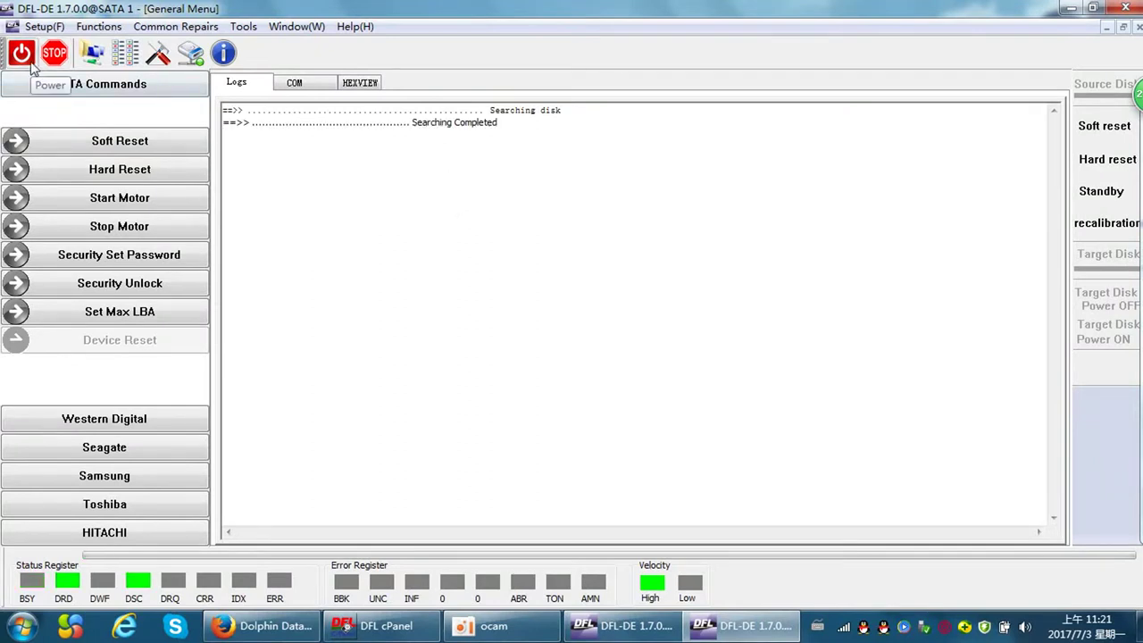
{"action": "left_click", "coordinate": [95, 54]}
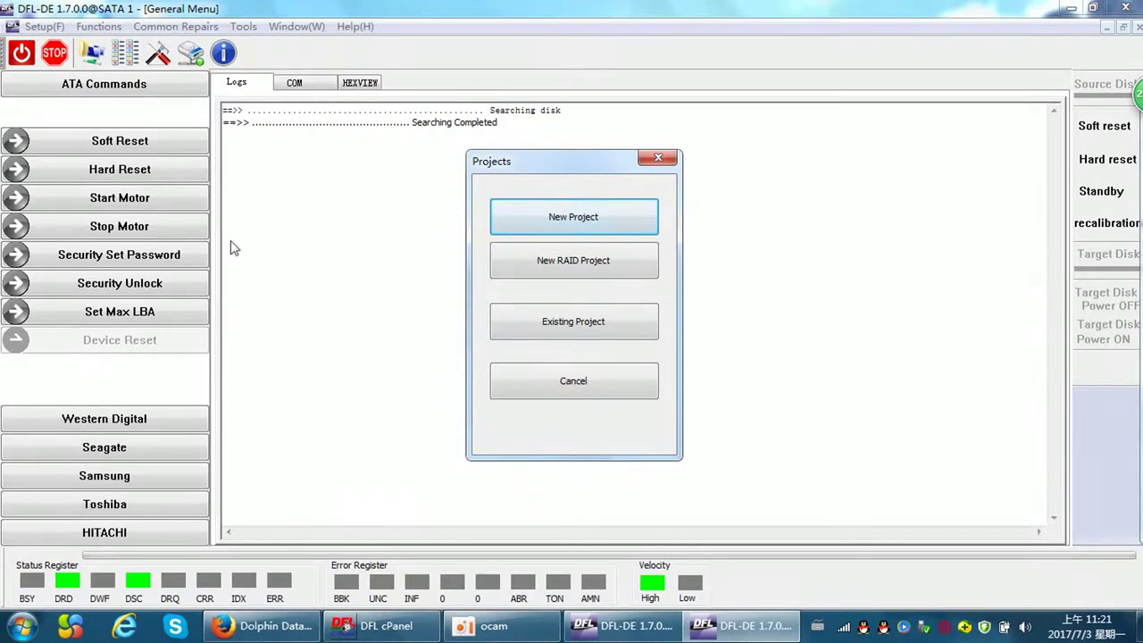
{"action": "left_click", "coordinate": [589, 217]}
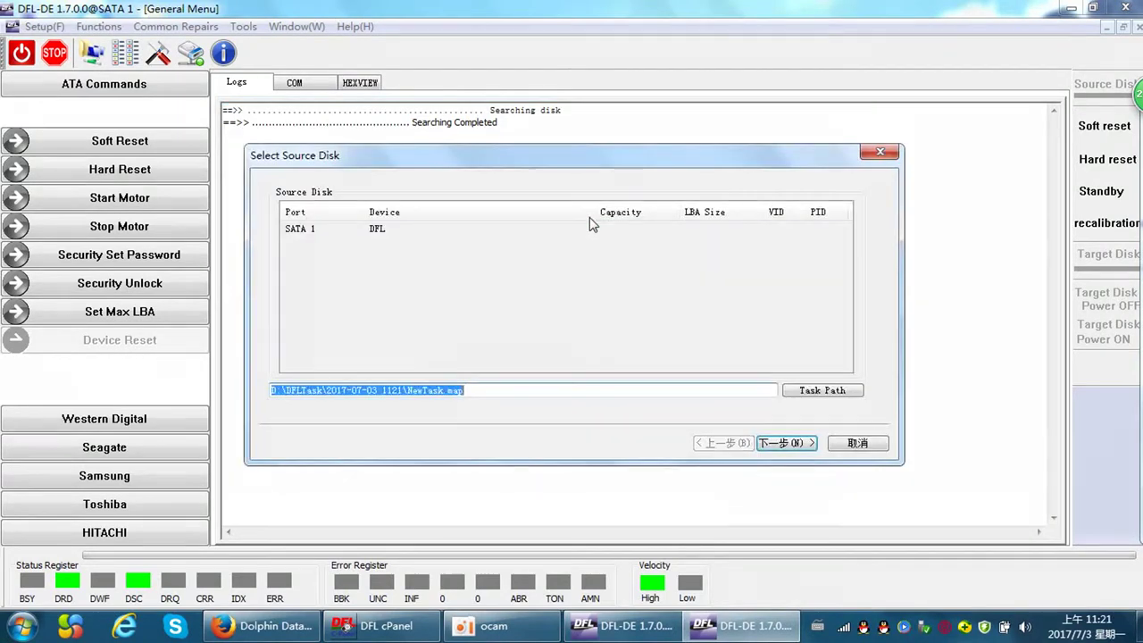
{"action": "left_click", "coordinate": [787, 443]}
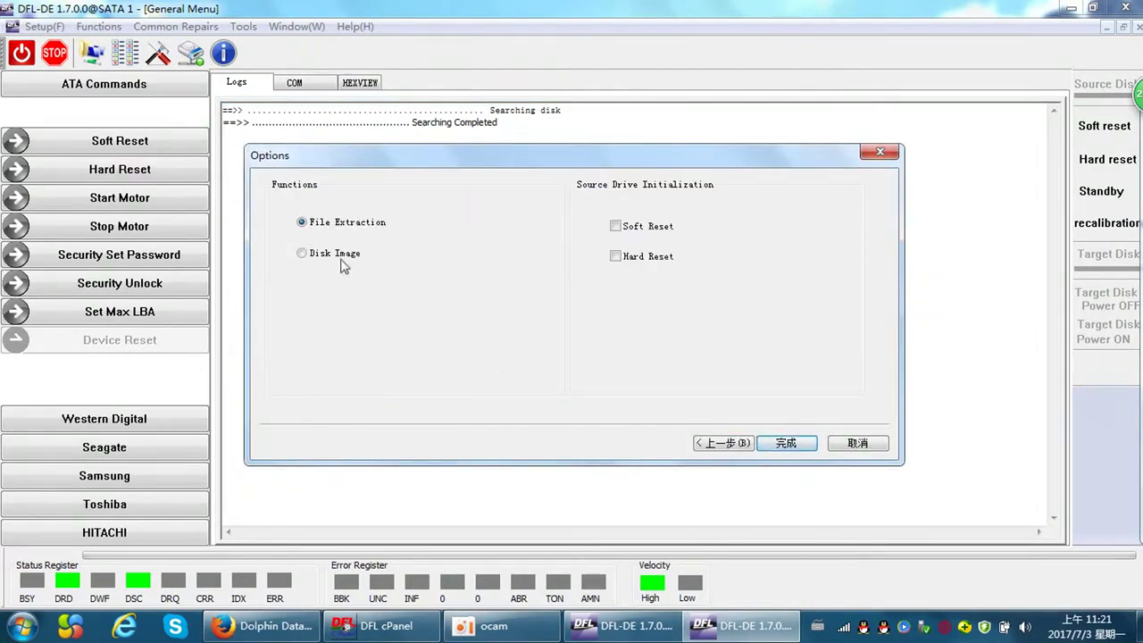
Set the project's function to Disk Image and choose Create VHD for the target disk
{"action": "left_click", "coordinate": [343, 257]}
{"action": "left_click", "coordinate": [787, 444]}
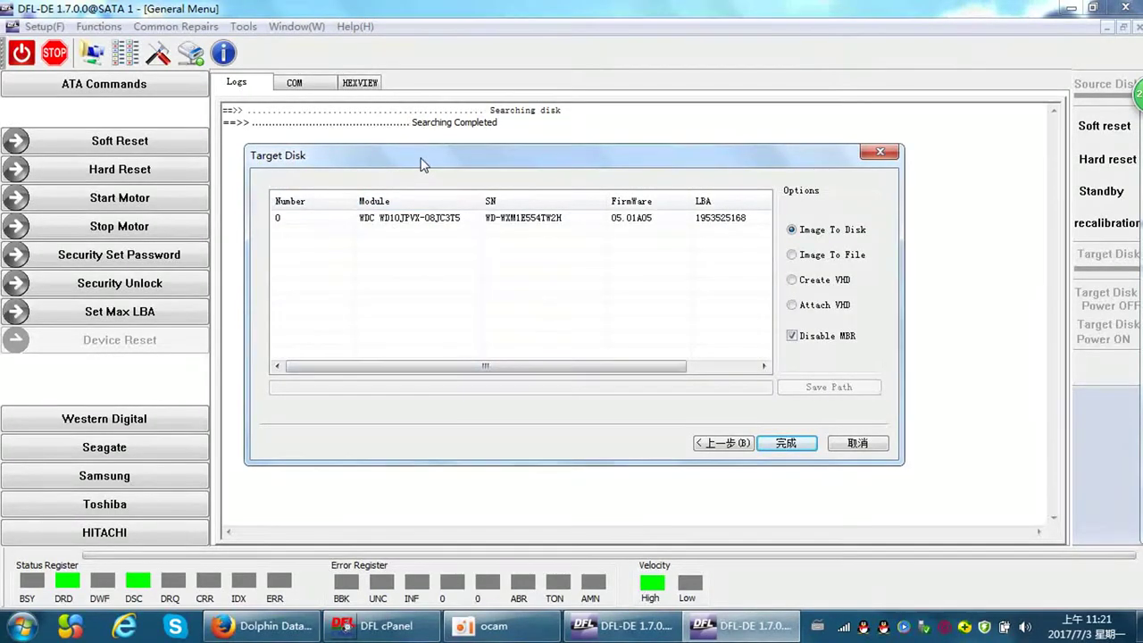
{"action": "left_click", "coordinate": [803, 282]}
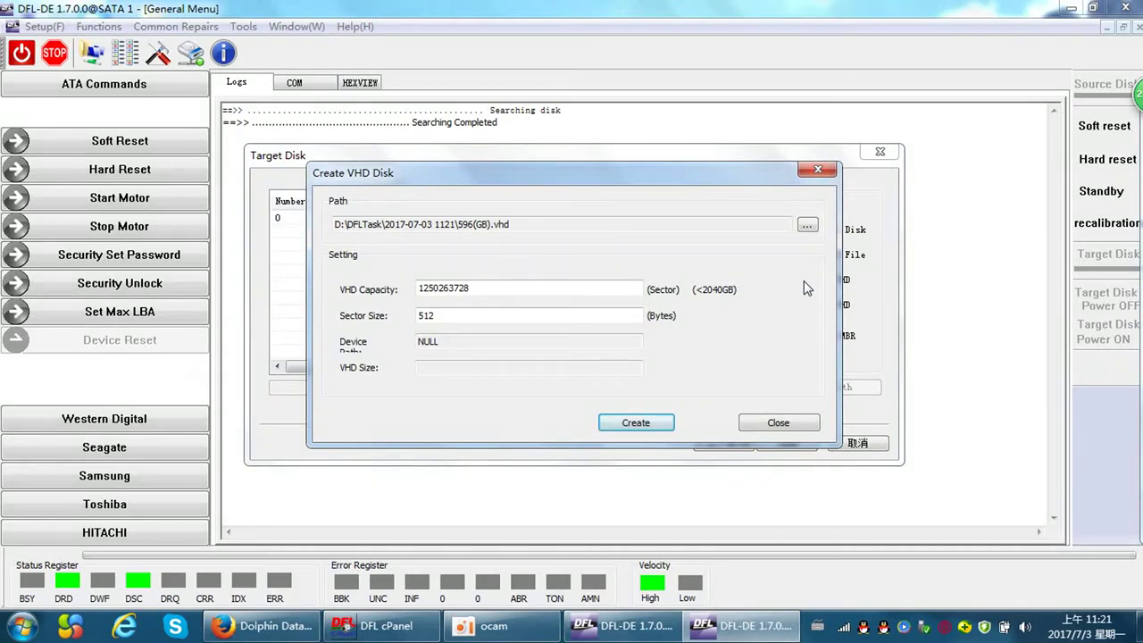
Examine the proposed VHD path, including its task folder, file name and .vhd extension
{"action": "left_click", "coordinate": [547, 229]}
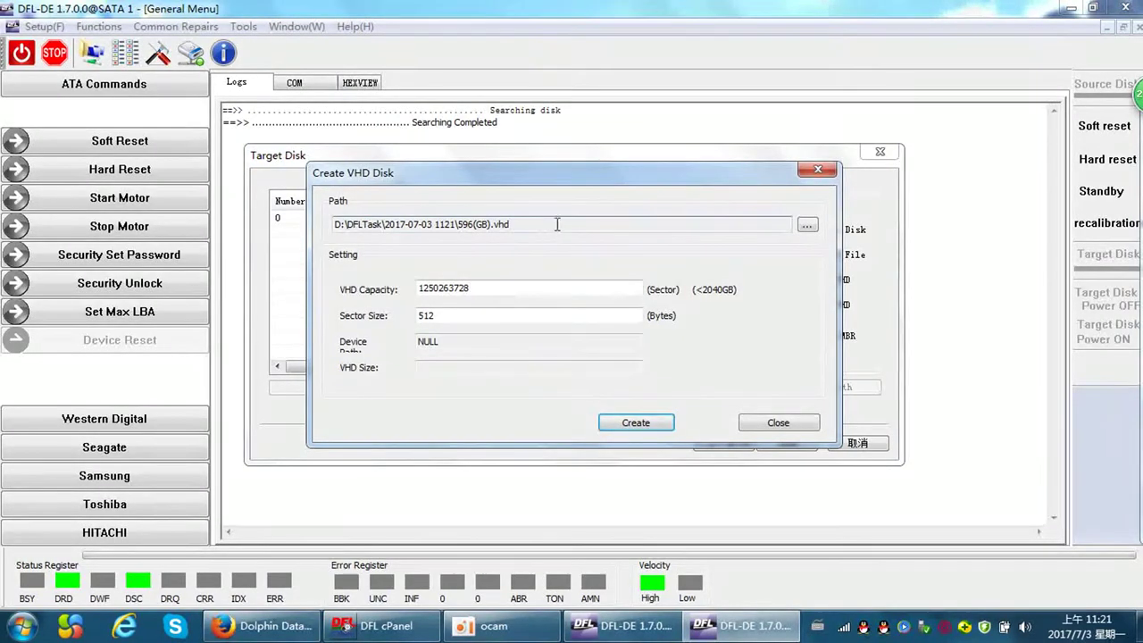
{"action": "left_click_drag", "start_coordinate": [556, 224], "coordinate": [331, 224]}
{"action": "left_click", "coordinate": [379, 223]}
{"action": "left_click_drag", "start_coordinate": [538, 225], "coordinate": [446, 223]}
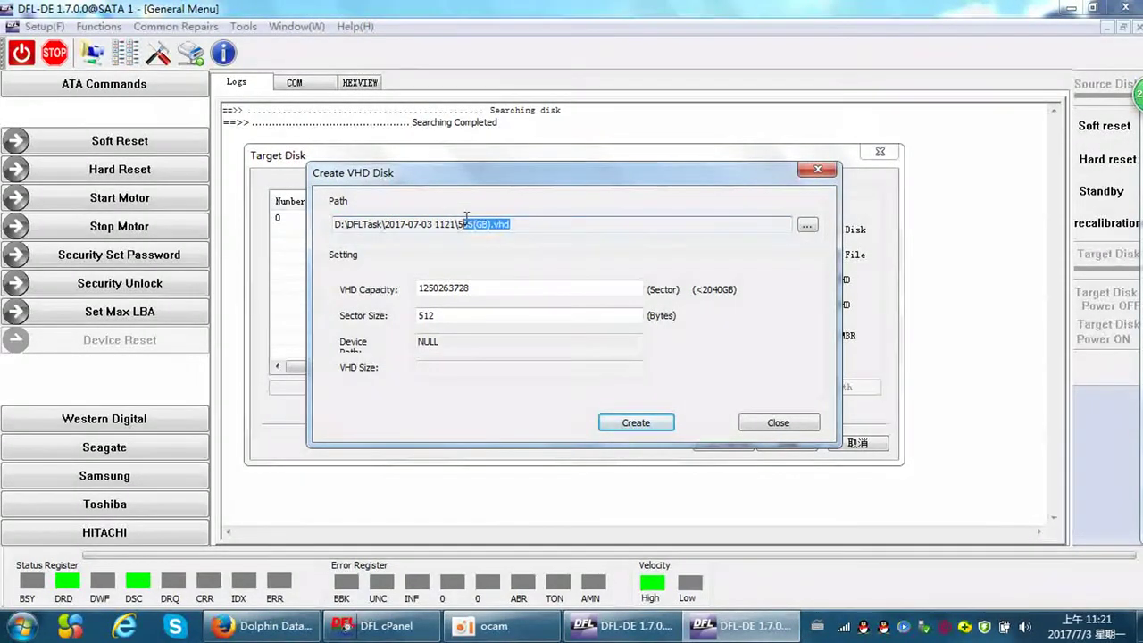
{"action": "left_click", "coordinate": [533, 225]}
{"action": "double_click", "coordinate": [533, 225]}
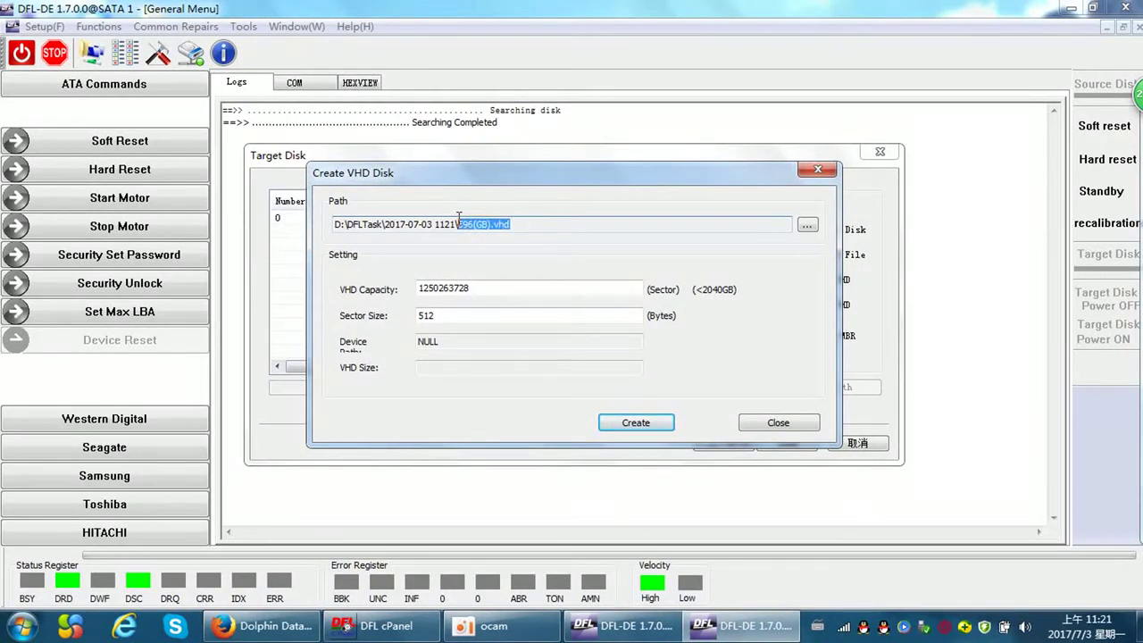
{"action": "left_click", "coordinate": [542, 229]}
{"action": "left_click_drag", "start_coordinate": [510, 224], "coordinate": [459, 226]}
{"action": "left_click", "coordinate": [474, 224]}
{"action": "left_click_drag", "start_coordinate": [516, 222], "coordinate": [457, 224]}
{"action": "left_click", "coordinate": [529, 224]}
{"action": "left_click_drag", "start_coordinate": [528, 224], "coordinate": [457, 228]}
{"action": "left_click", "coordinate": [543, 225]}
{"action": "left_click_drag", "start_coordinate": [511, 224], "coordinate": [491, 224]}
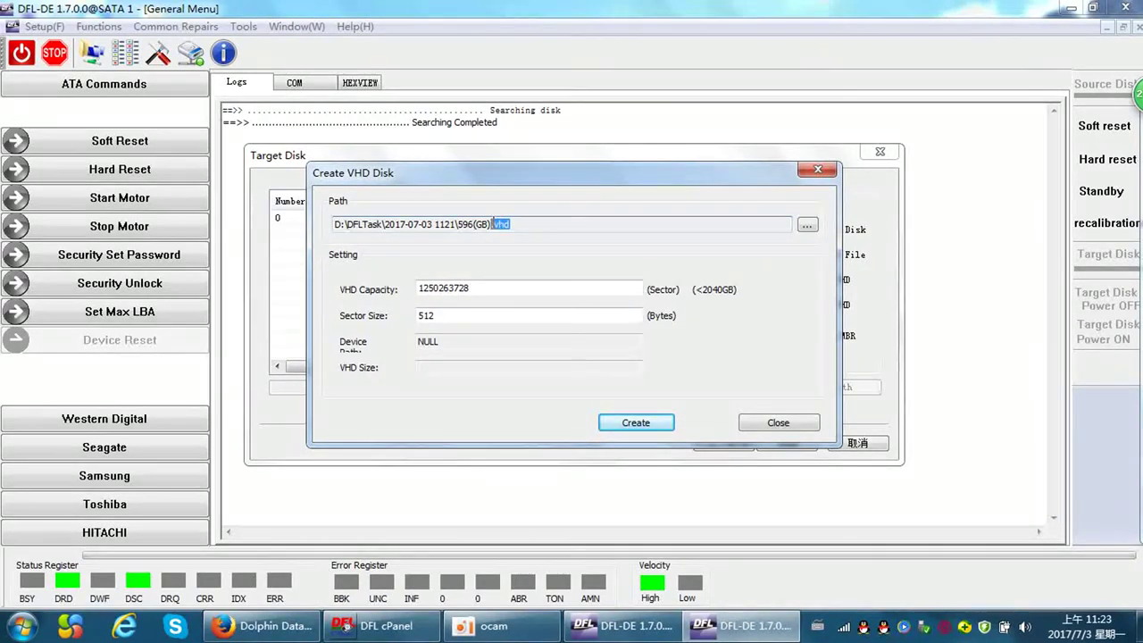
{"action": "left_click", "coordinate": [553, 226]}
{"action": "left_click_drag", "start_coordinate": [518, 224], "coordinate": [296, 227]}
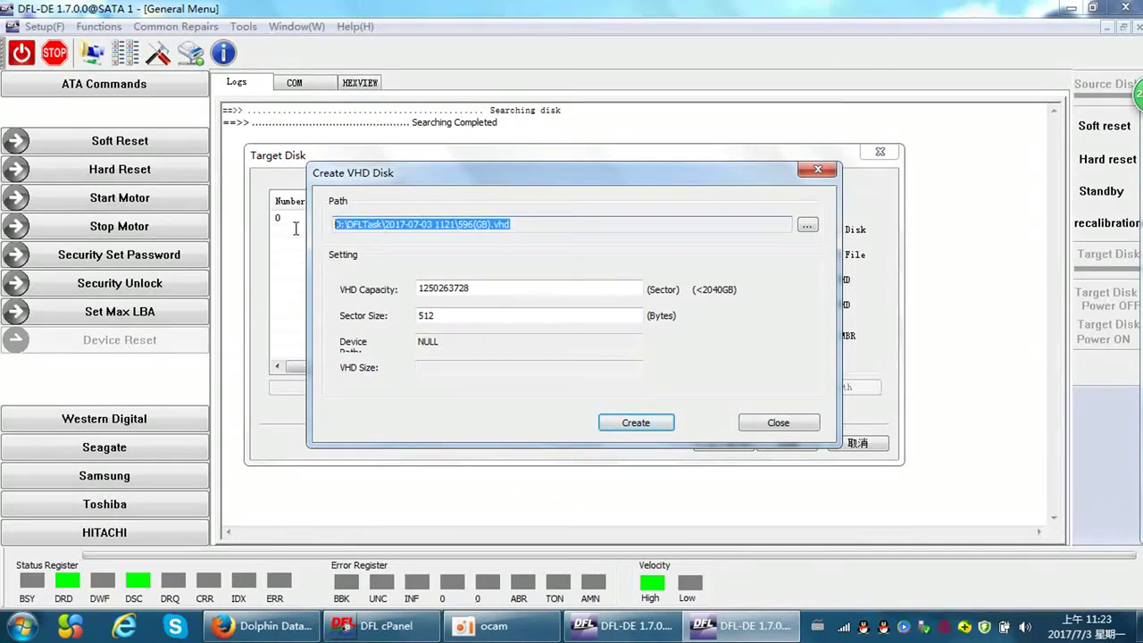
{"action": "left_click", "coordinate": [531, 224]}
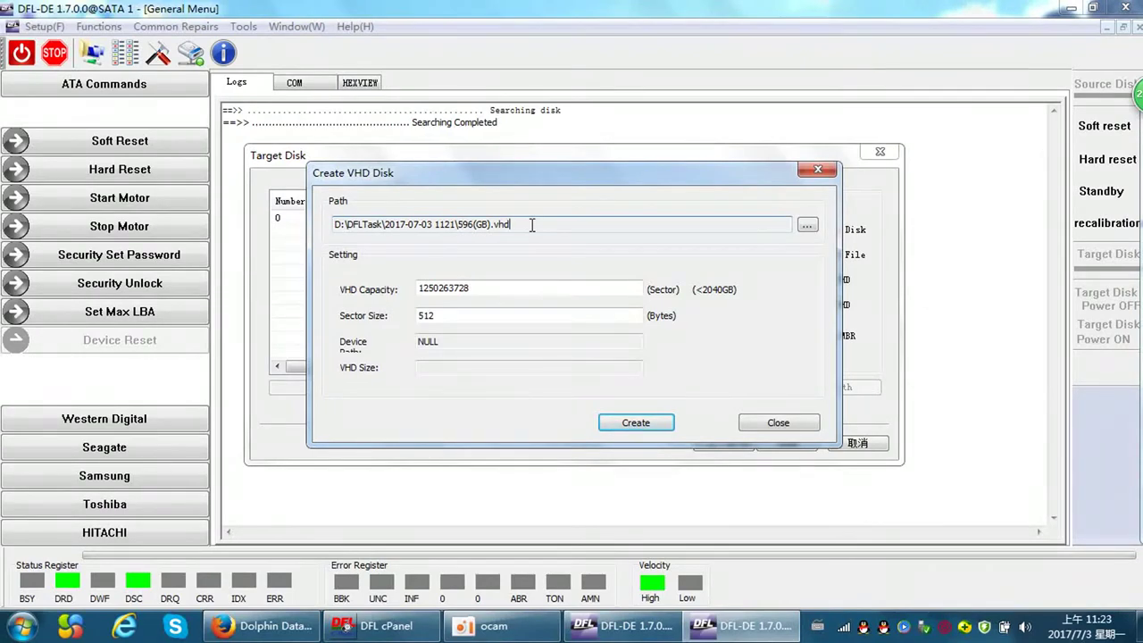
Create the virtual disk 596(GB).vhd with the proposed capacity and sector size, and return to the target disk list
{"action": "left_click_drag", "start_coordinate": [548, 177], "coordinate": [537, 197]}
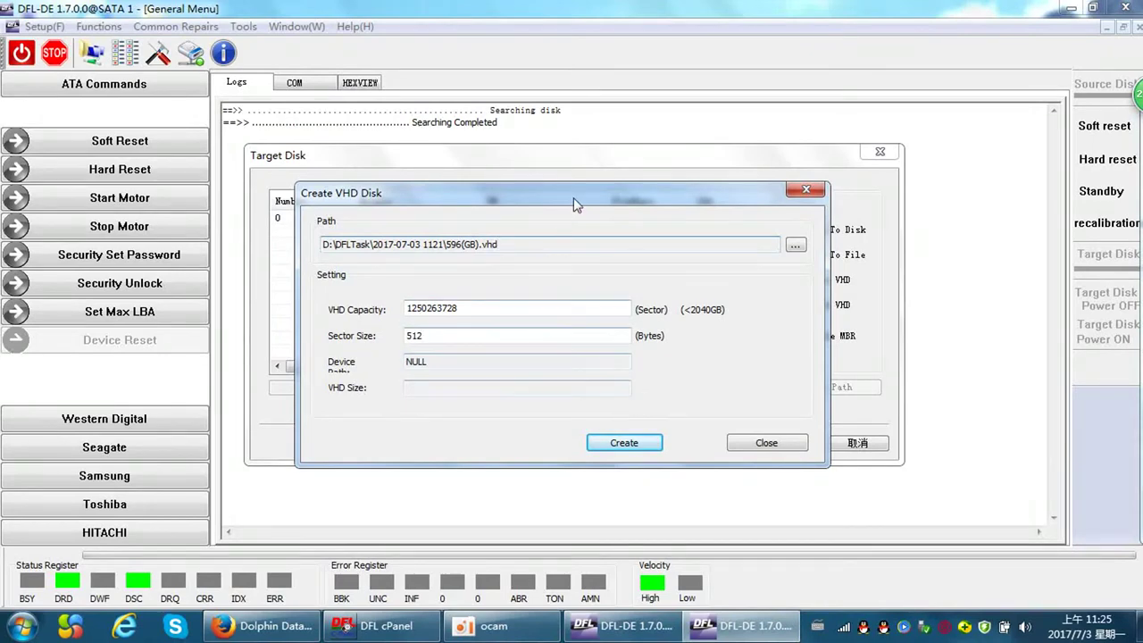
{"action": "left_click_drag", "start_coordinate": [572, 200], "coordinate": [568, 205]}
{"action": "left_click", "coordinate": [625, 450]}
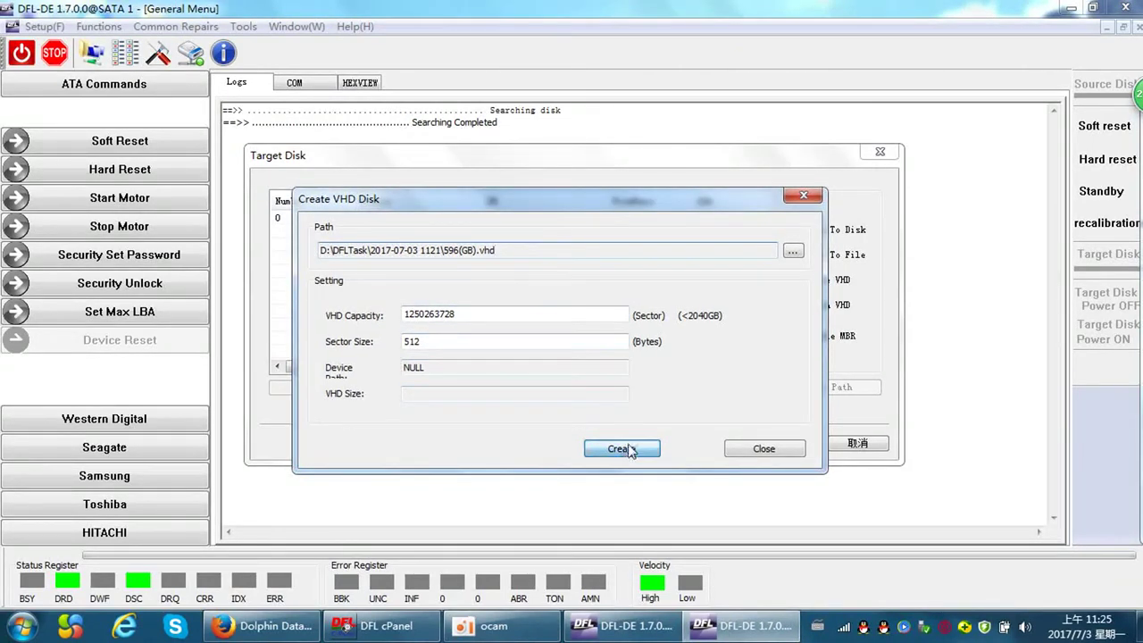
{"action": "left_click", "coordinate": [580, 369]}
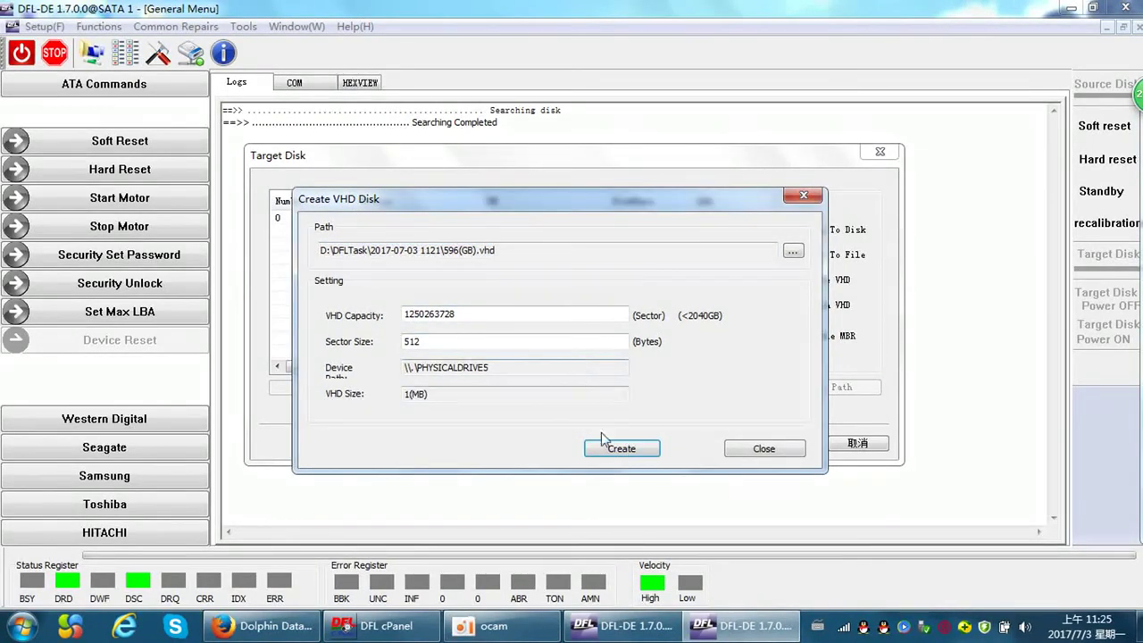
{"action": "left_click", "coordinate": [773, 451]}
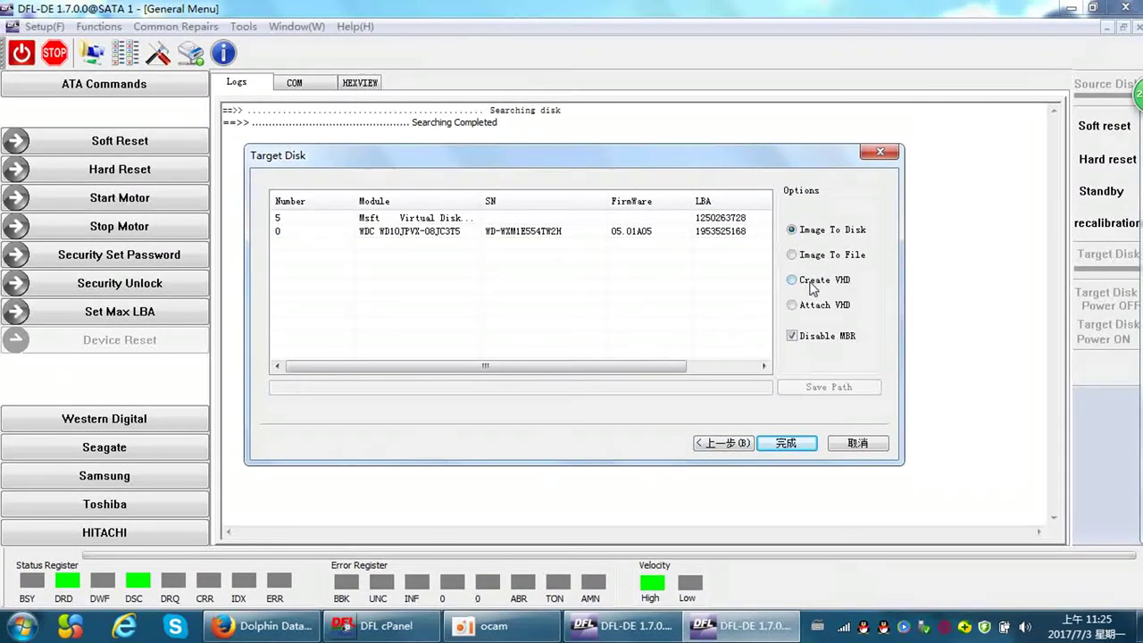
Finish the project setup with the Msft Virtual Disk as the Image To Disk target and start the imaging
{"action": "left_click", "coordinate": [431, 219]}
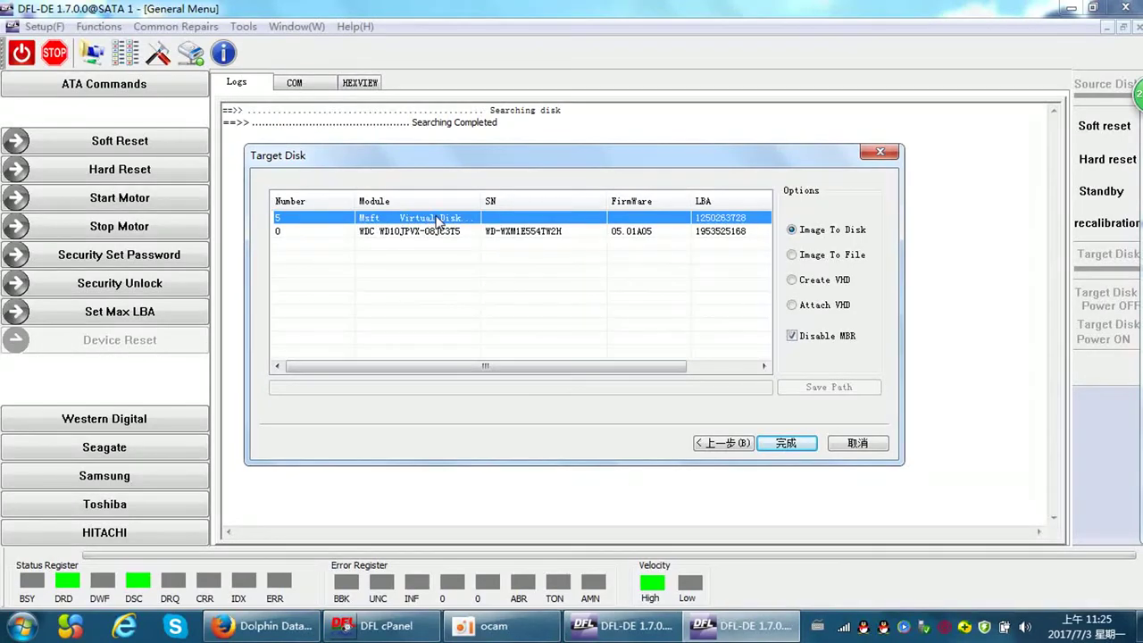
{"action": "left_click", "coordinate": [785, 443]}
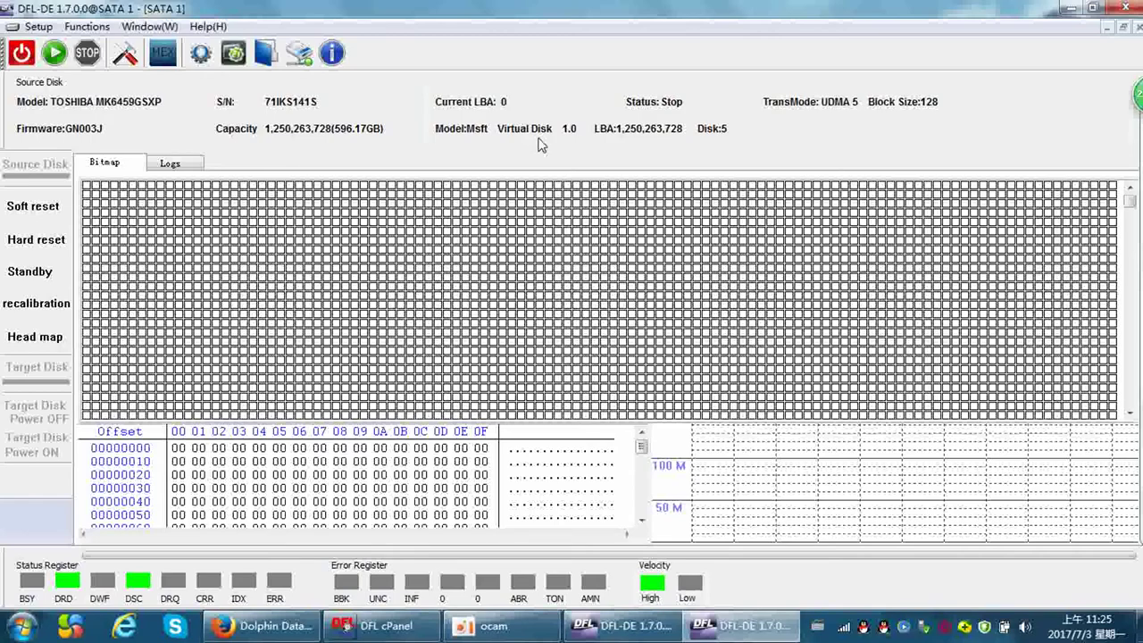
{"action": "left_click", "coordinate": [53, 53]}
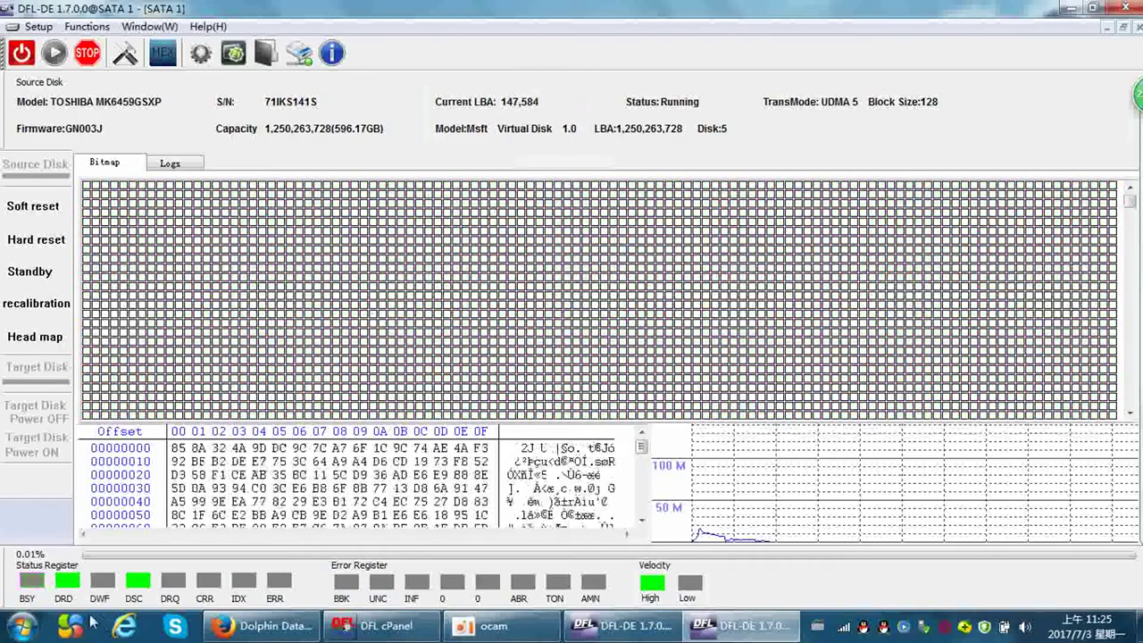
{"action": "left_click", "coordinate": [22, 625]}
{"action": "left_click", "coordinate": [252, 394]}
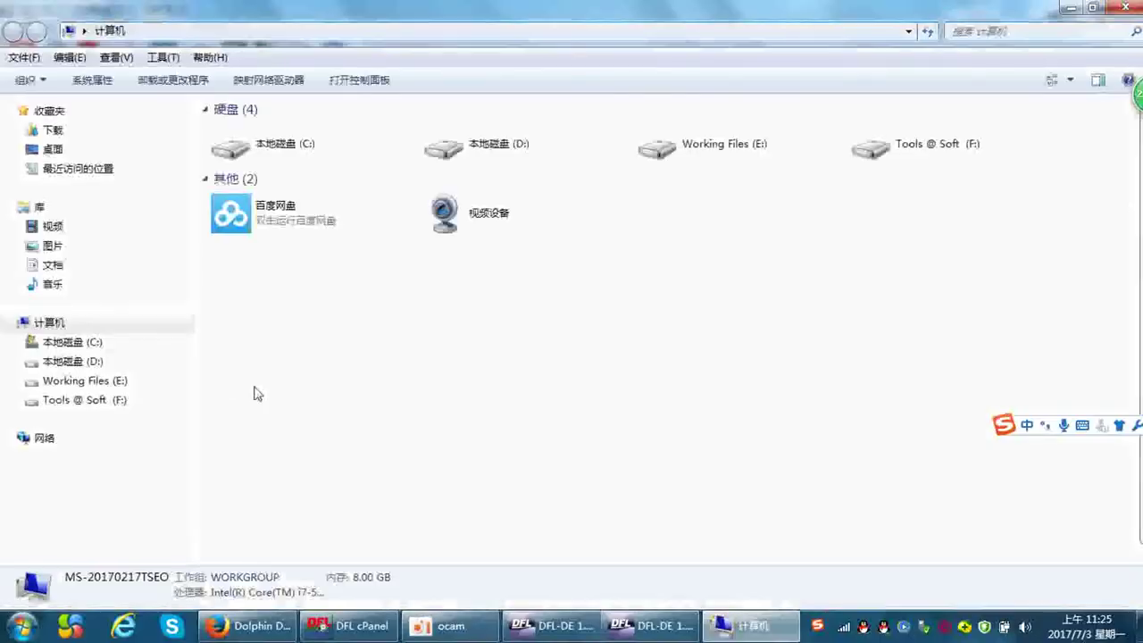
{"action": "double_click", "coordinate": [553, 159]}
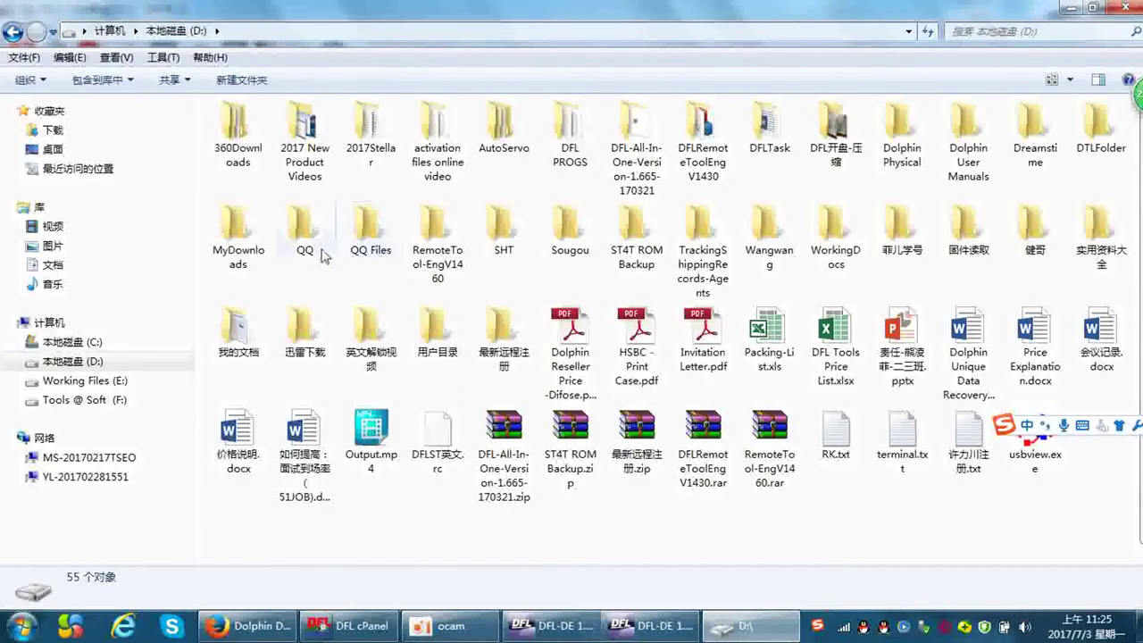
{"action": "double_click", "coordinate": [766, 129]}
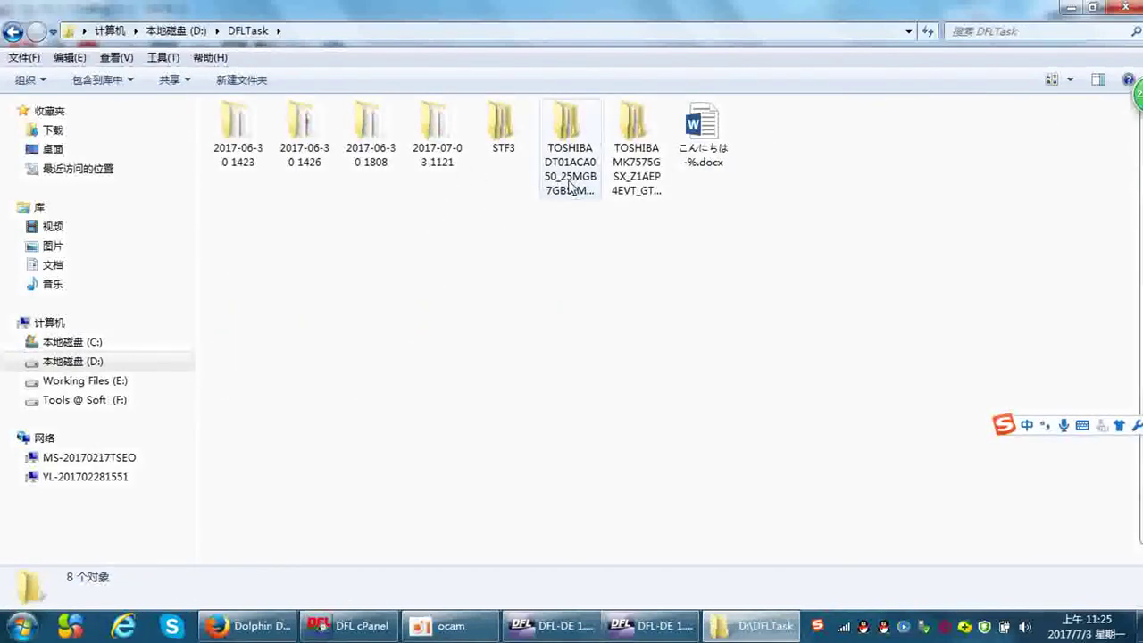
{"action": "double_click", "coordinate": [668, 122]}
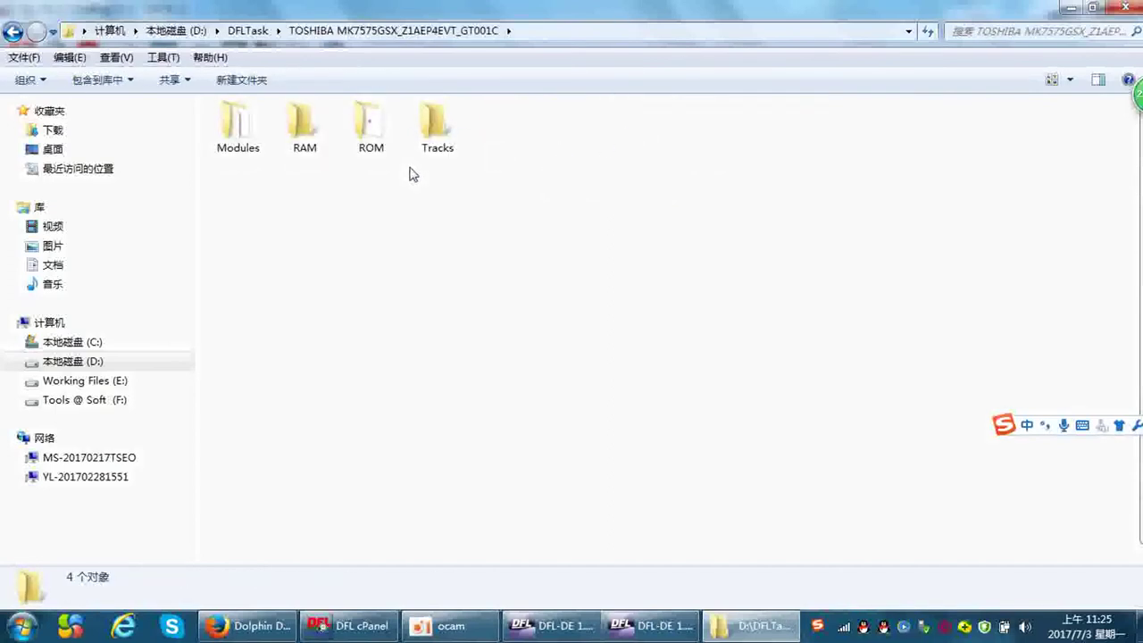
{"action": "left_click", "coordinate": [250, 31]}
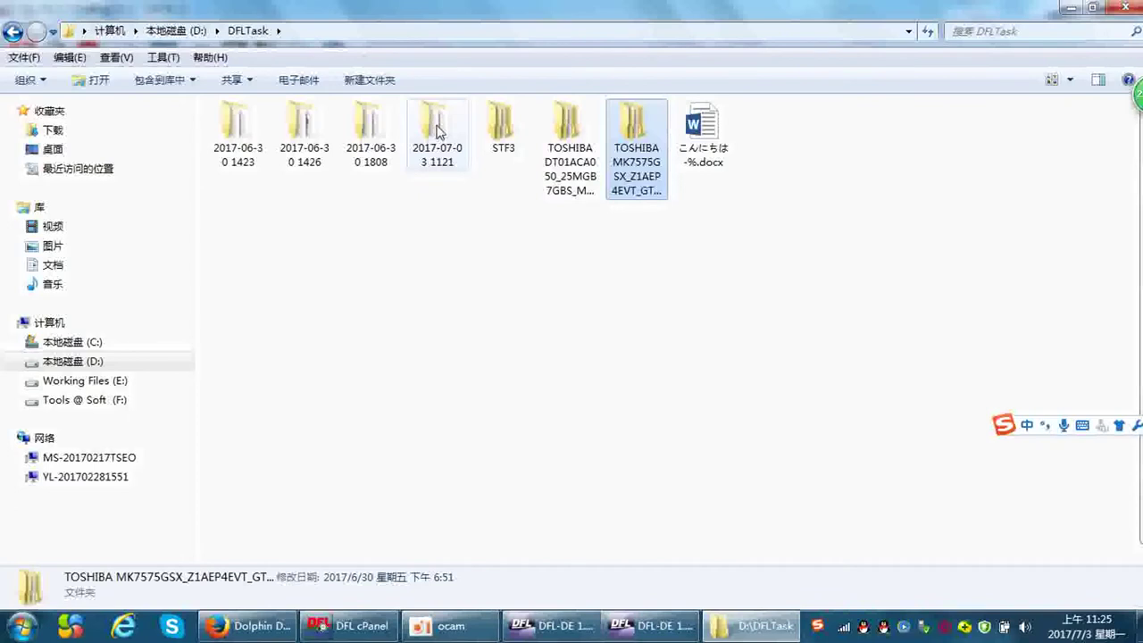
{"action": "double_click", "coordinate": [438, 132]}
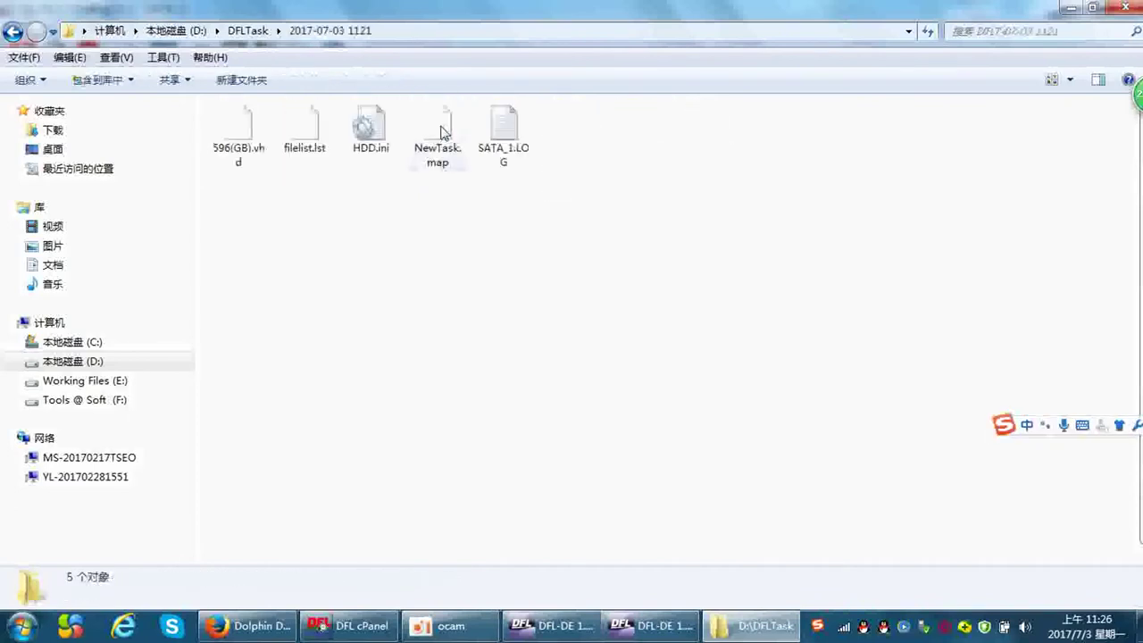
Check 596(GB).vhd and the combined size of the task folder's files, and switch back to the DFL-DE imaging window
{"action": "left_click", "coordinate": [249, 143]}
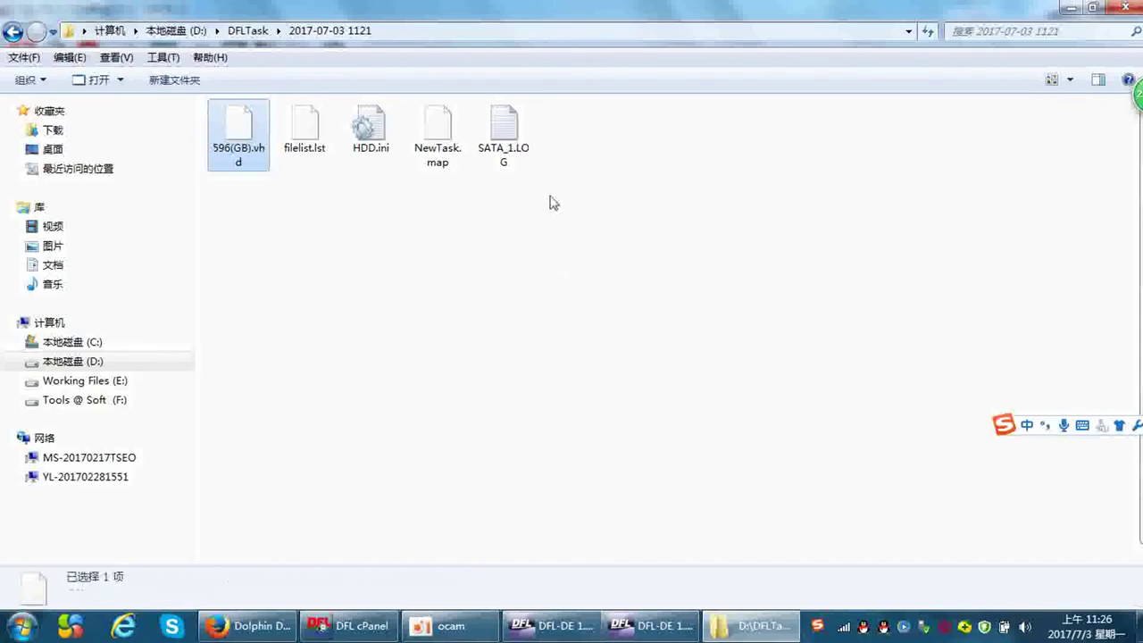
{"action": "left_click_drag", "start_coordinate": [554, 199], "coordinate": [218, 143]}
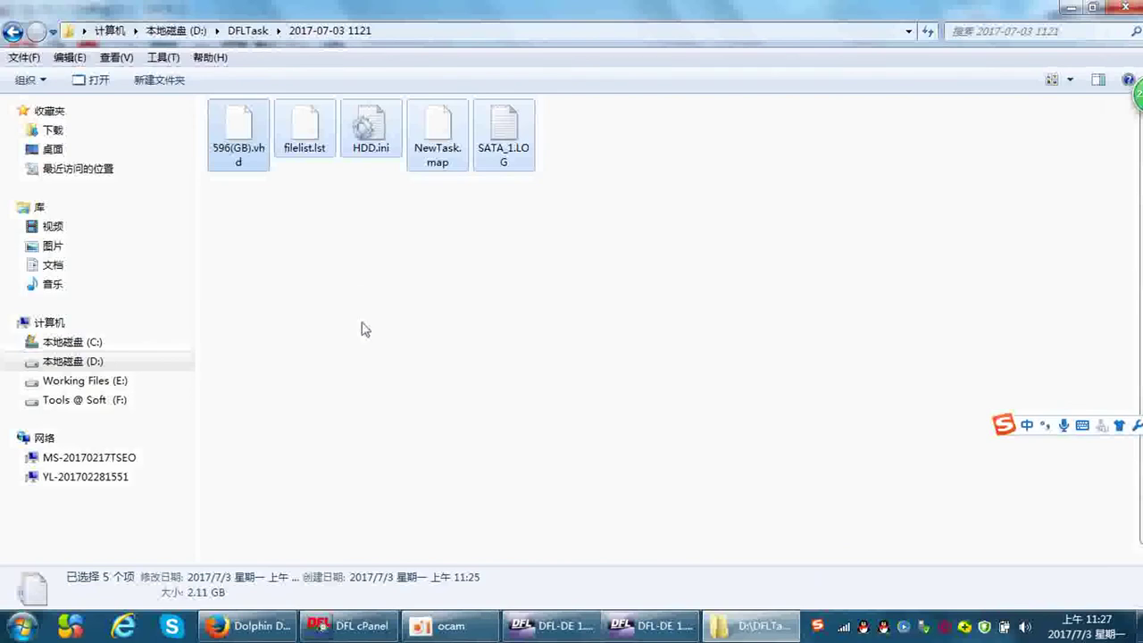
{"action": "left_click", "coordinate": [636, 562]}
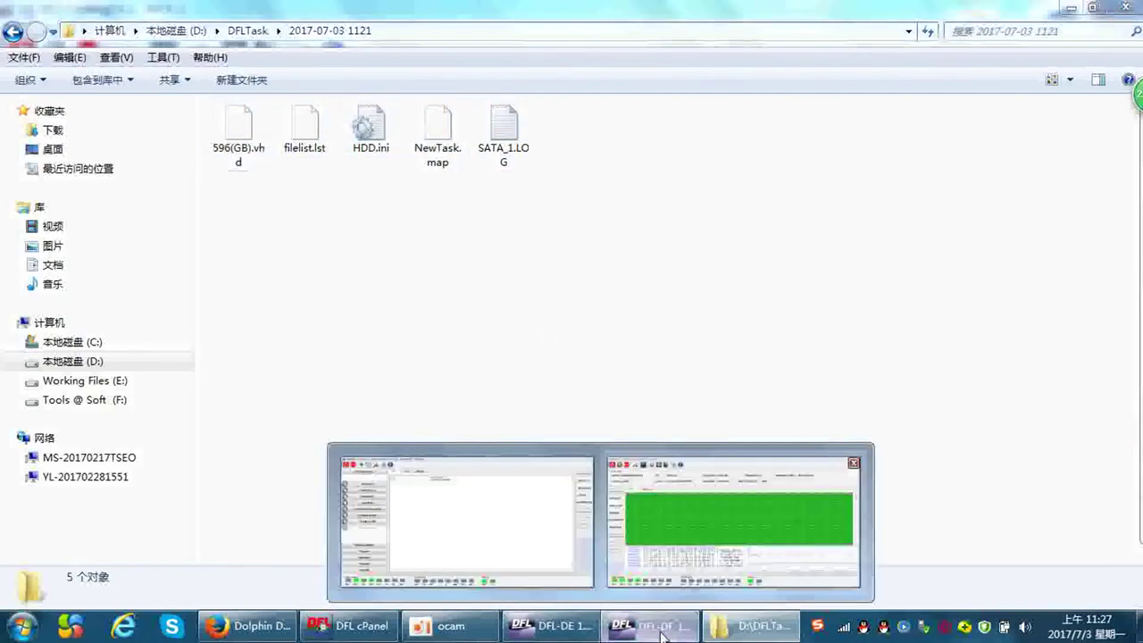
{"action": "left_click", "coordinate": [647, 624]}
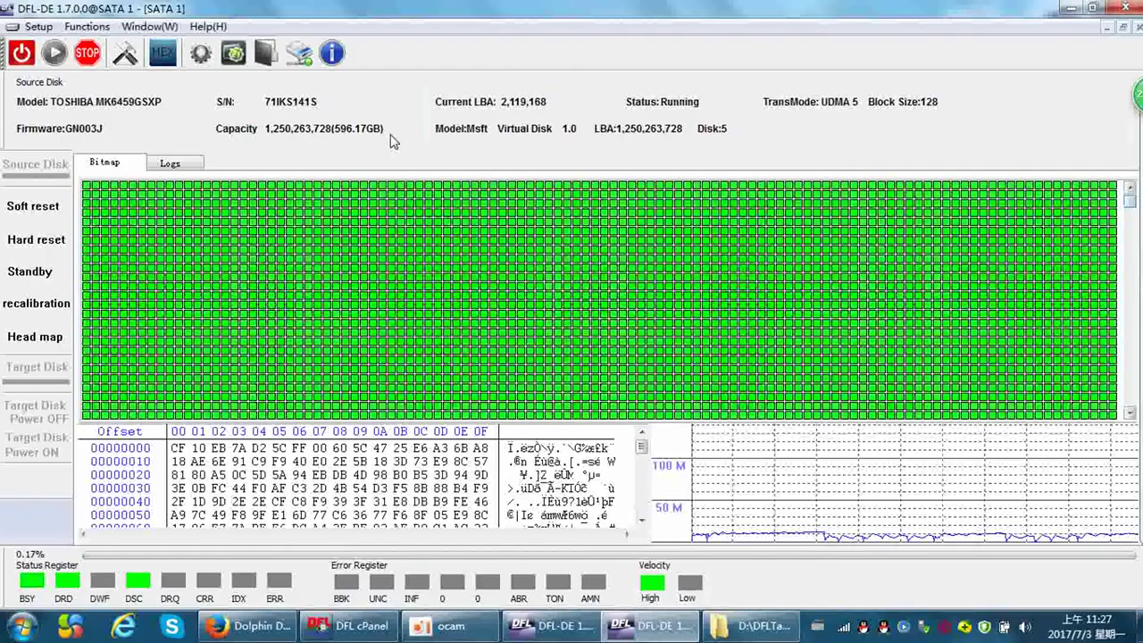